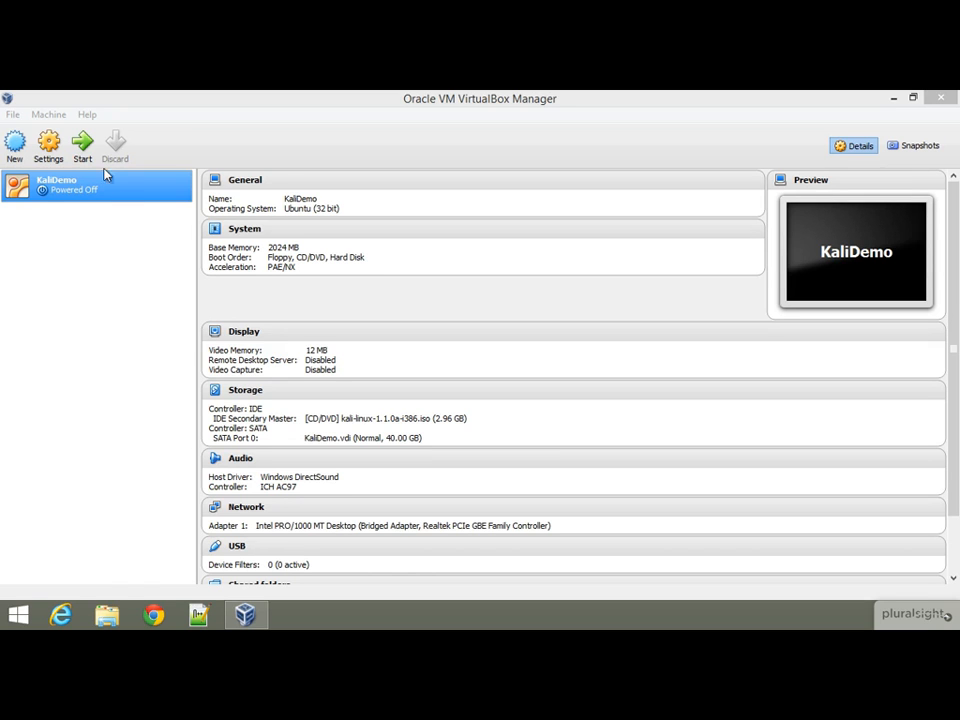
- Launch the KaliDemo virtual machine from VirtualBox Manager
click(83, 146)
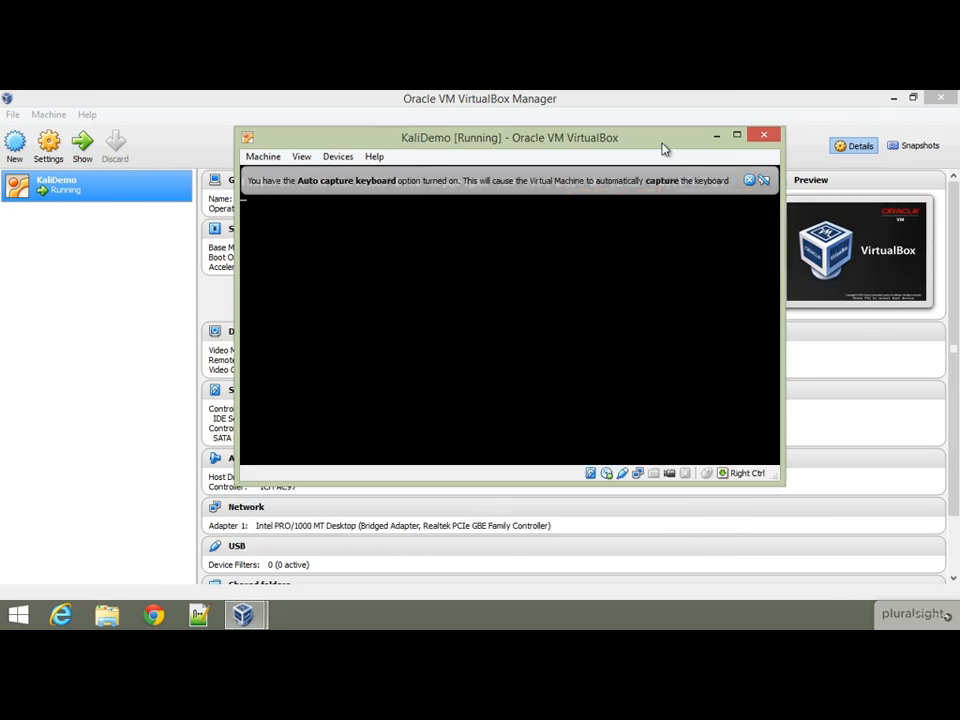
- Maximize the VM window and choose Graphical install from the Kali boot menu
click(677, 134)
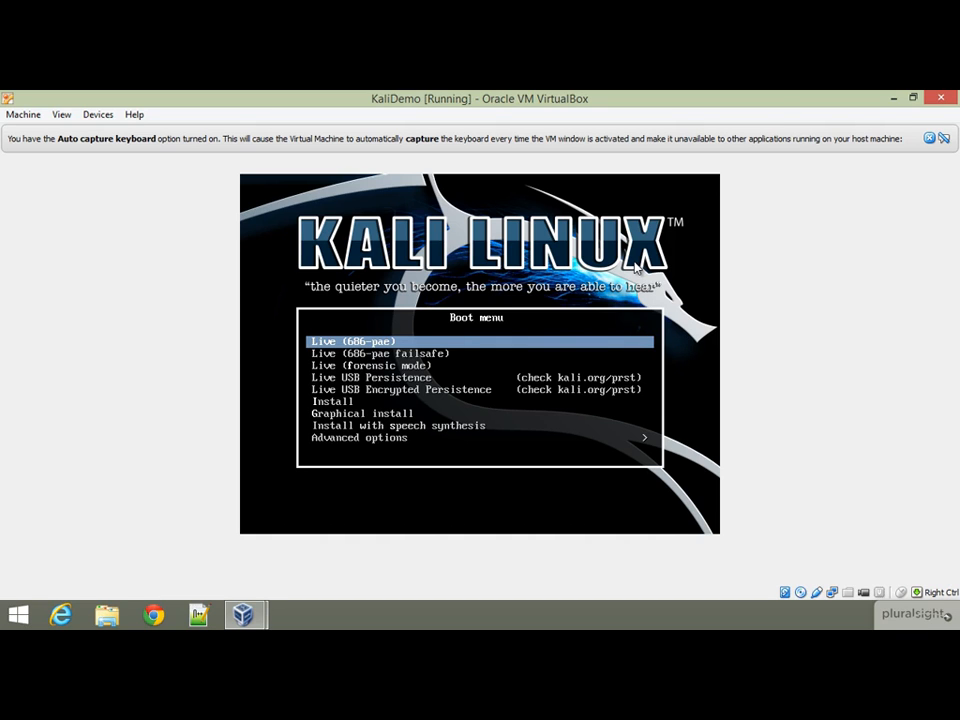
key(Down)
key(Down)
key(Down)
key(Down)
key(Down)
key(Down)
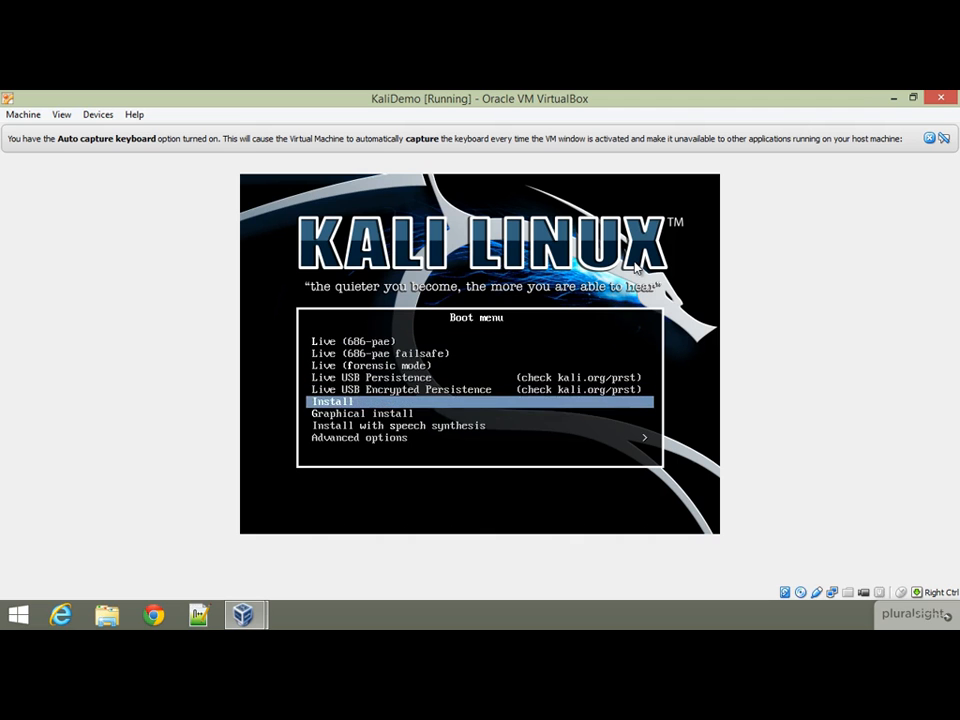
key(Return)
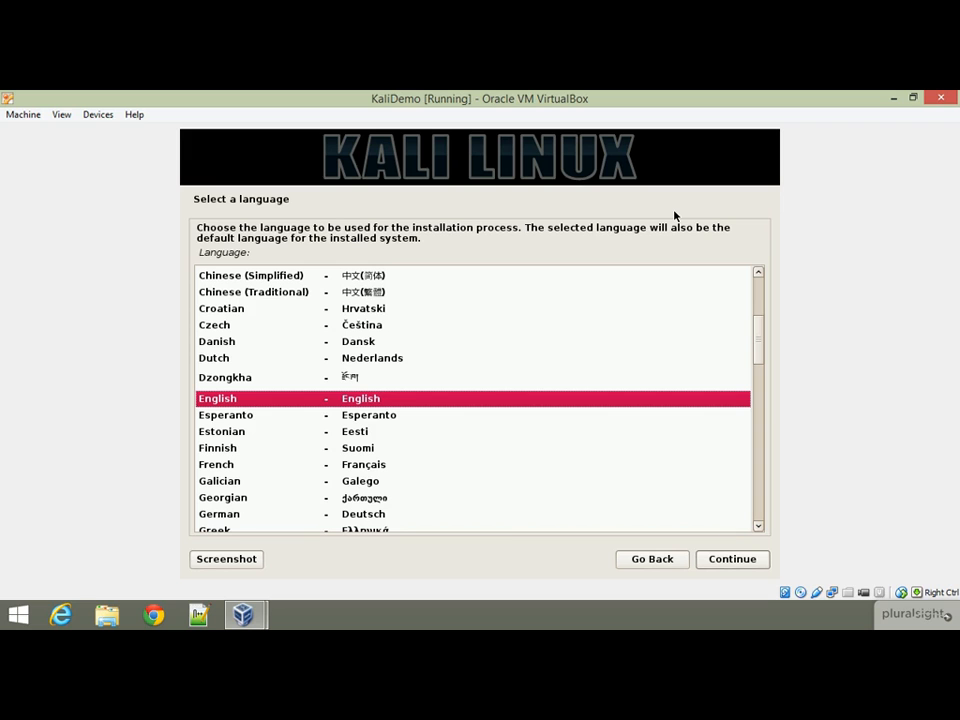
- Keep English language, United States location and American English keymap
click(766, 559)
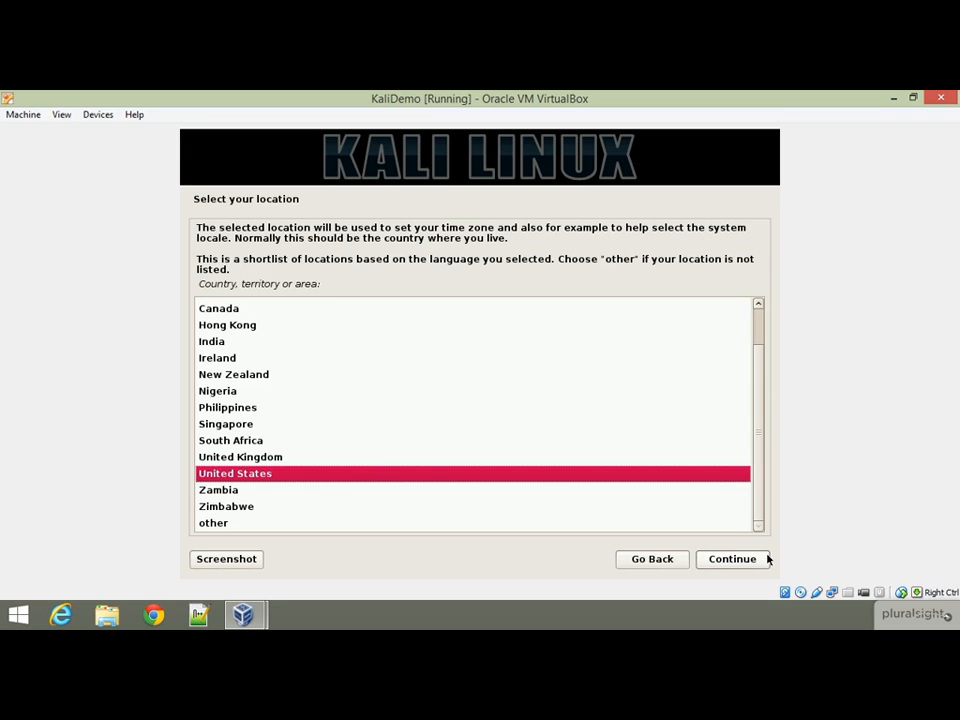
click(766, 559)
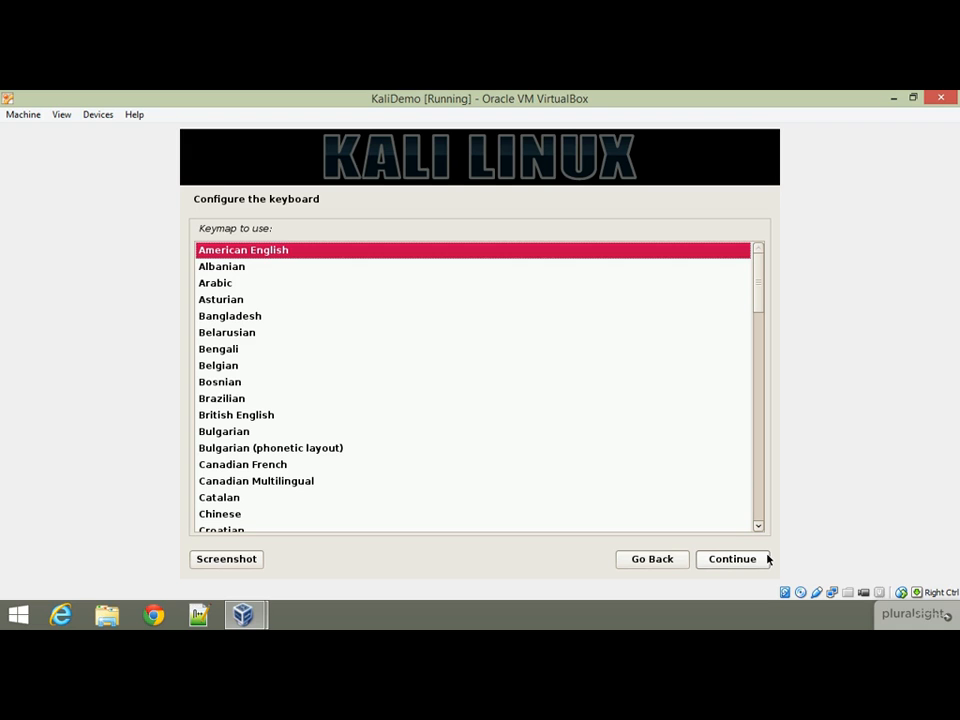
click(766, 559)
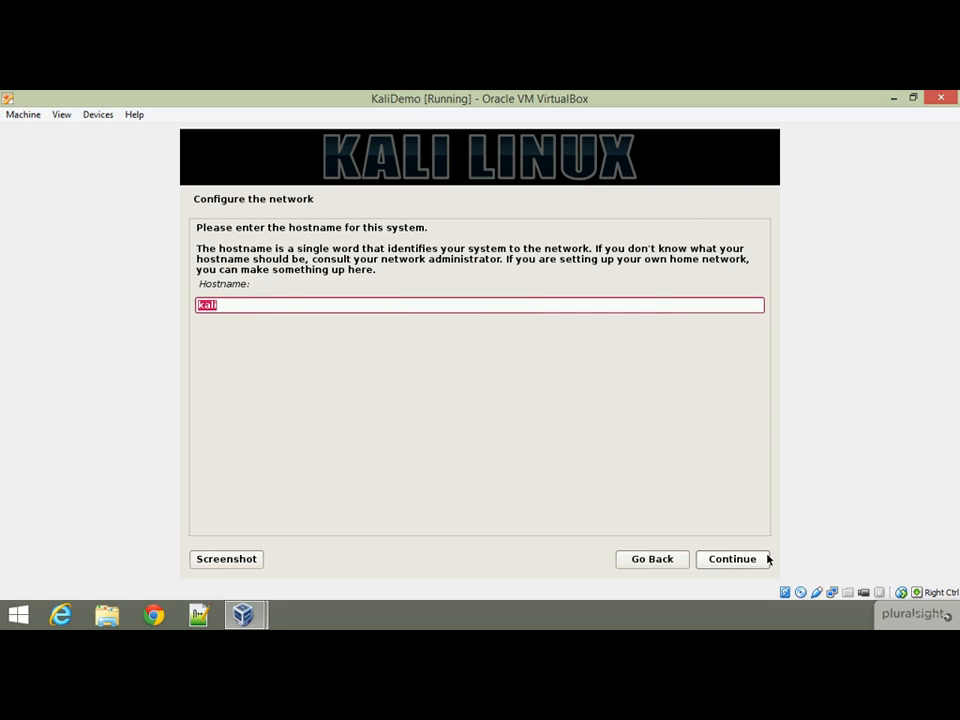
- Keep hostname 'kali' and set the domain name to 'kali.local'
click(766, 558)
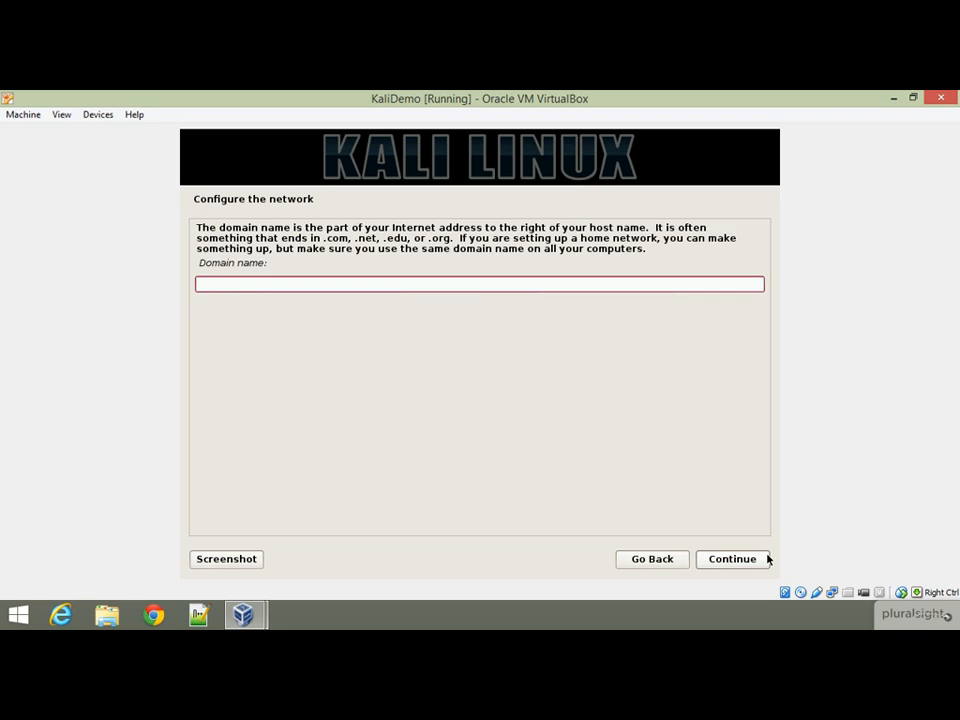
text(kali.local)
click(766, 559)
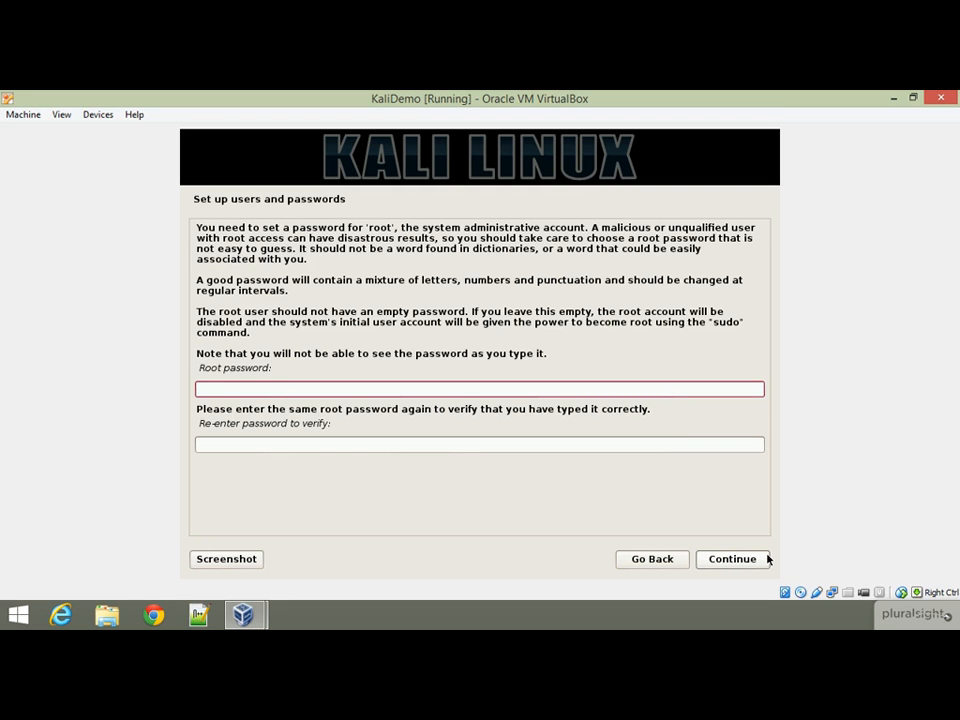
- Enter and confirm the root password
key(Tab)
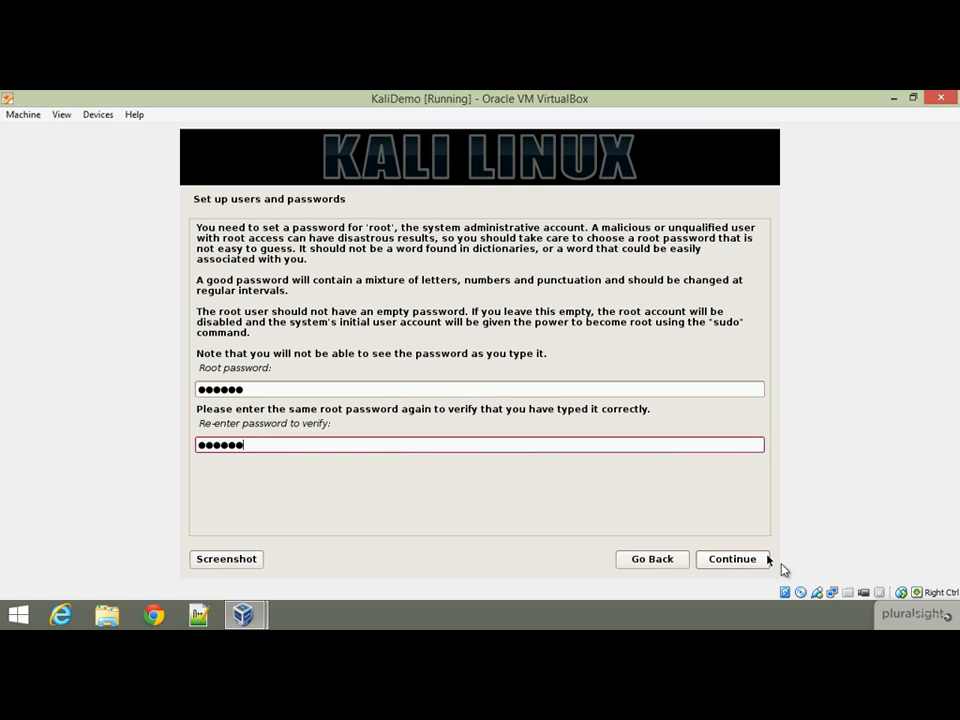
click(760, 561)
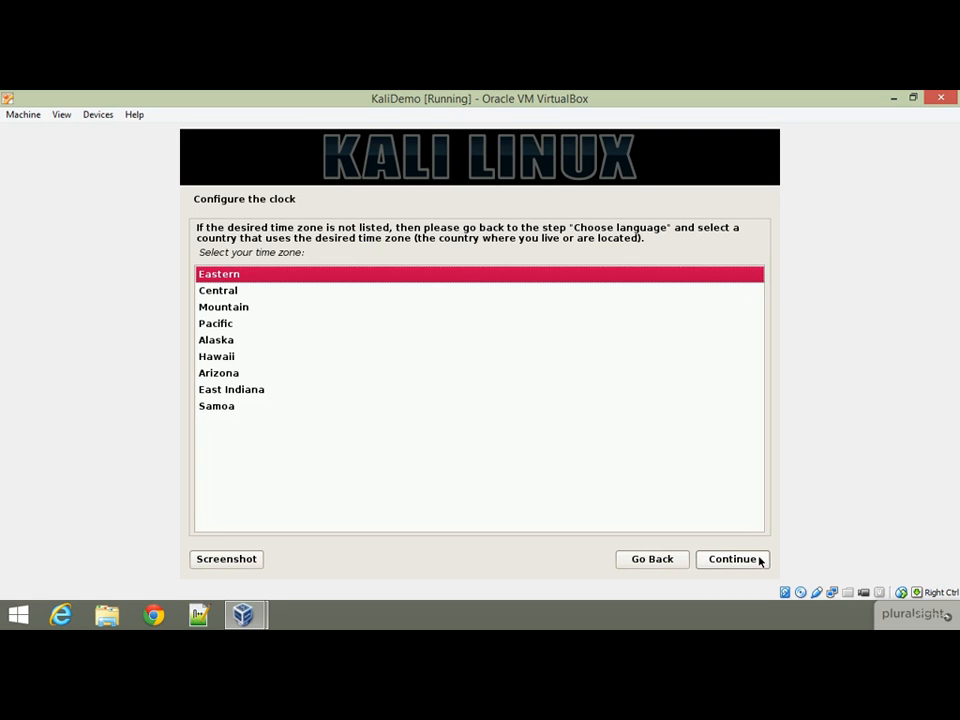
- Accept Eastern as the clock time zone
click(760, 561)
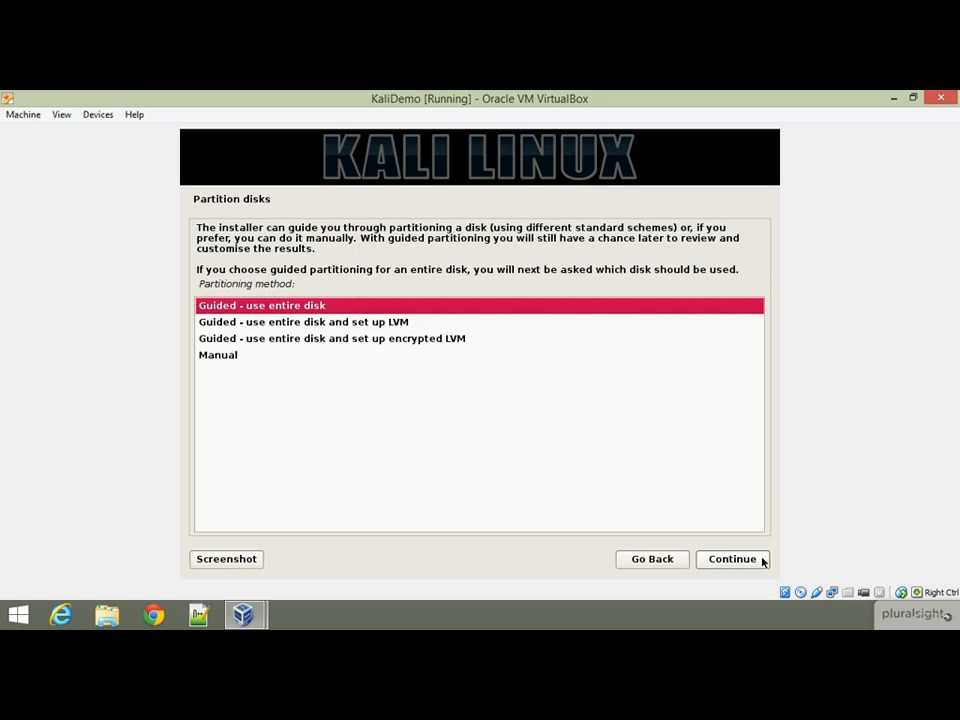
- Choose guided encrypted LVM on the 42.9 GB VBOX disk, all files in one partition
click(416, 338)
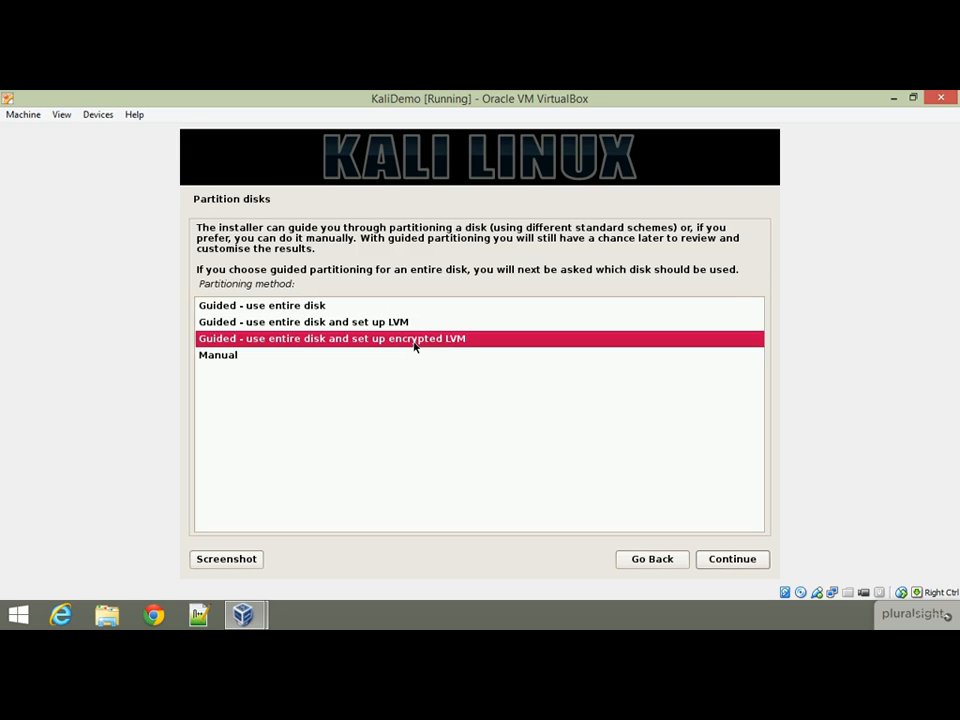
click(747, 563)
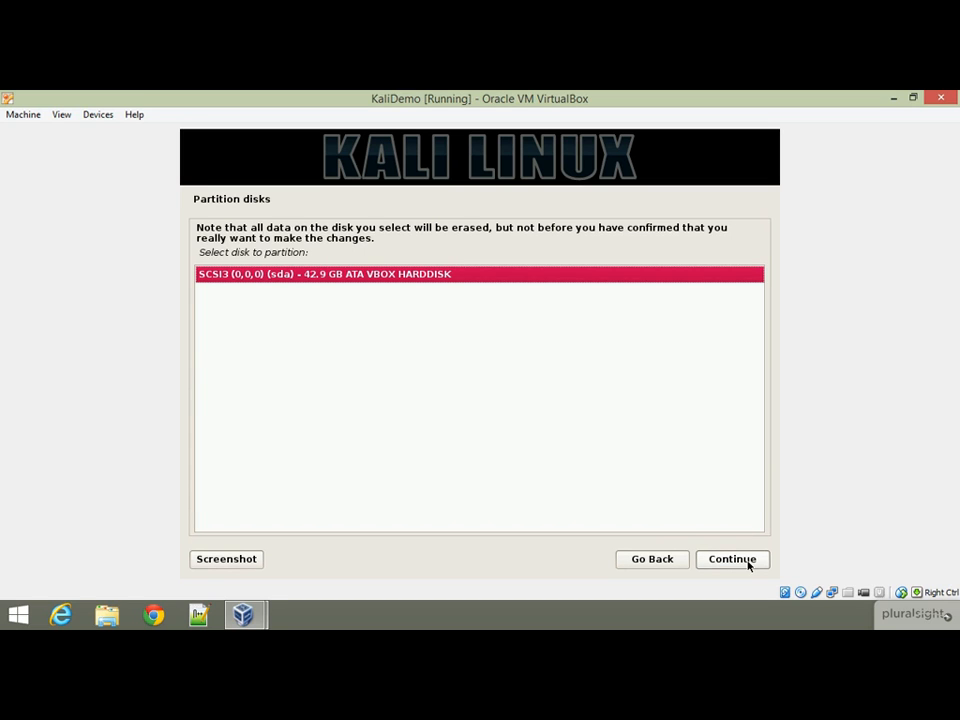
click(747, 563)
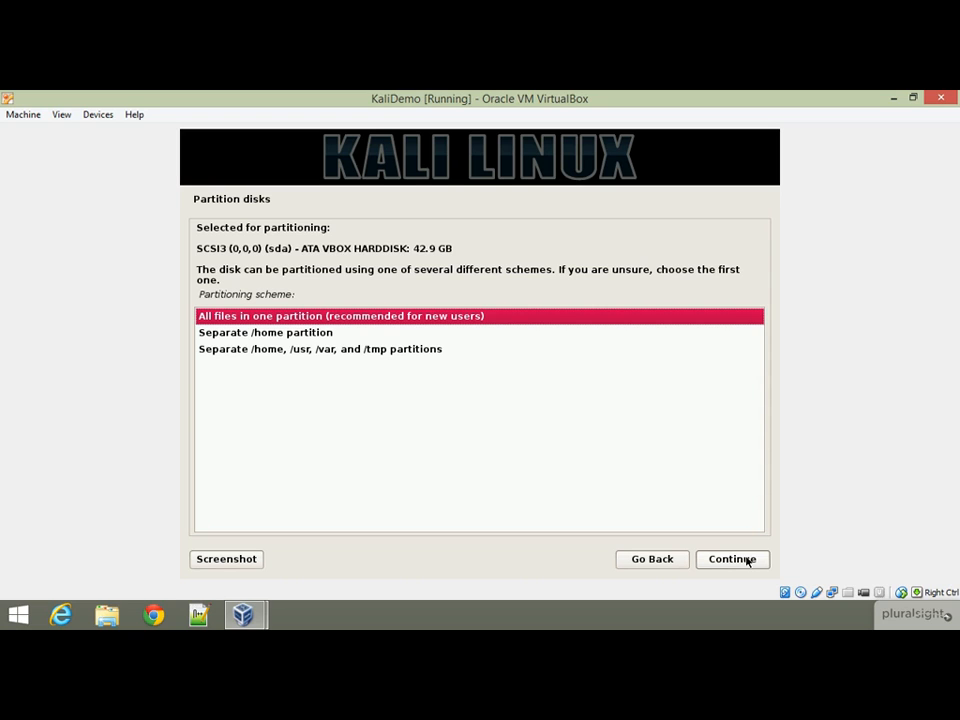
click(747, 561)
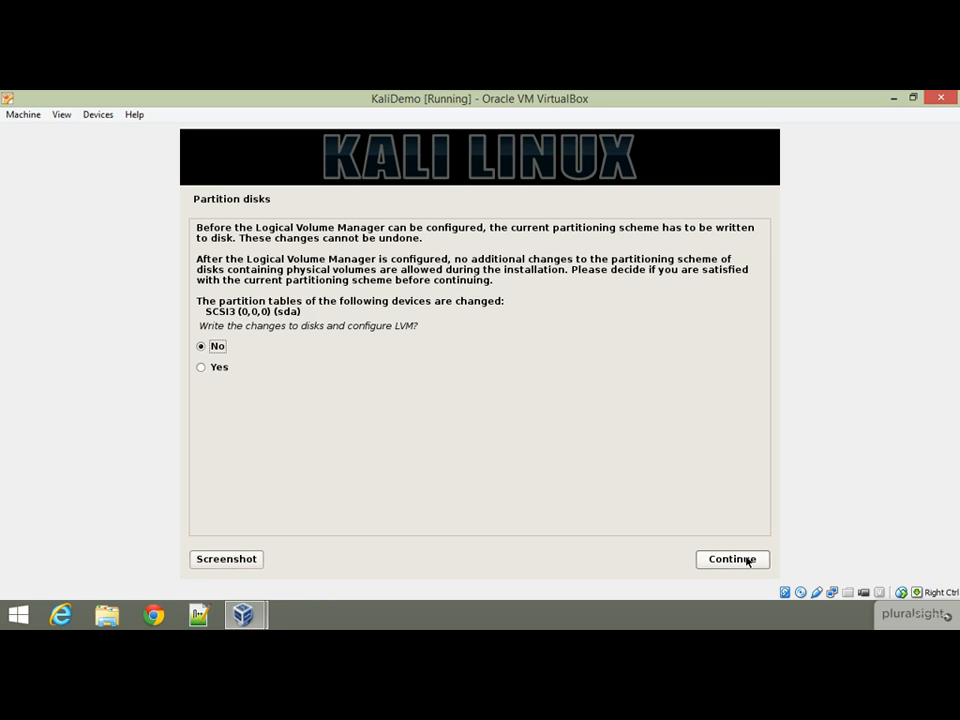
- Approve writing the LVM changes, then enter and confirm the disk encryption passphrase
click(209, 369)
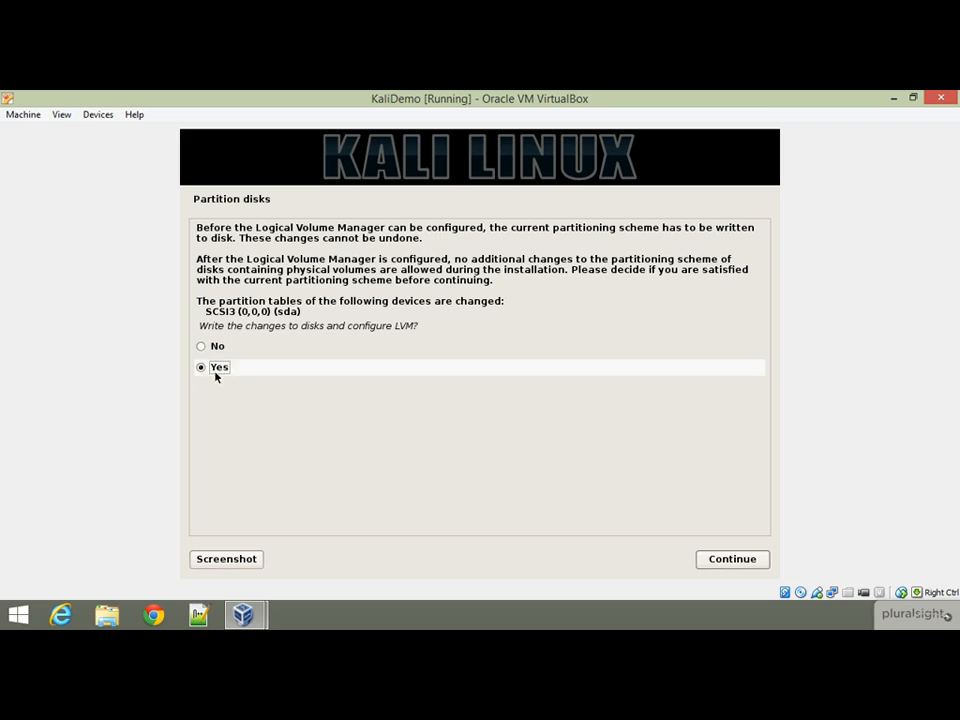
click(765, 559)
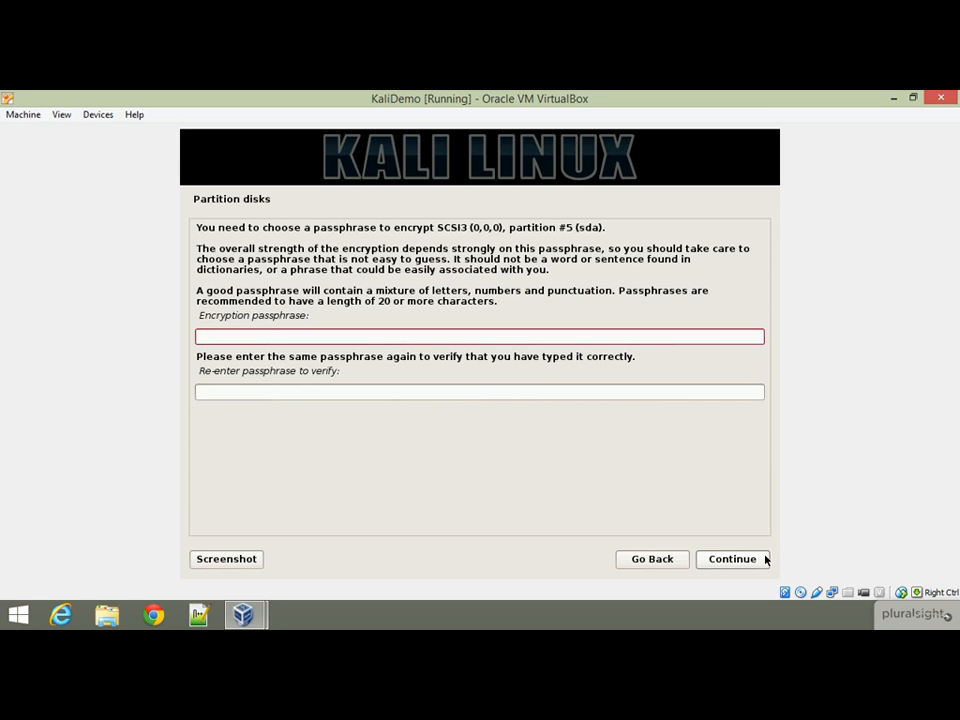
text(**********)
click(649, 391)
text(*******)
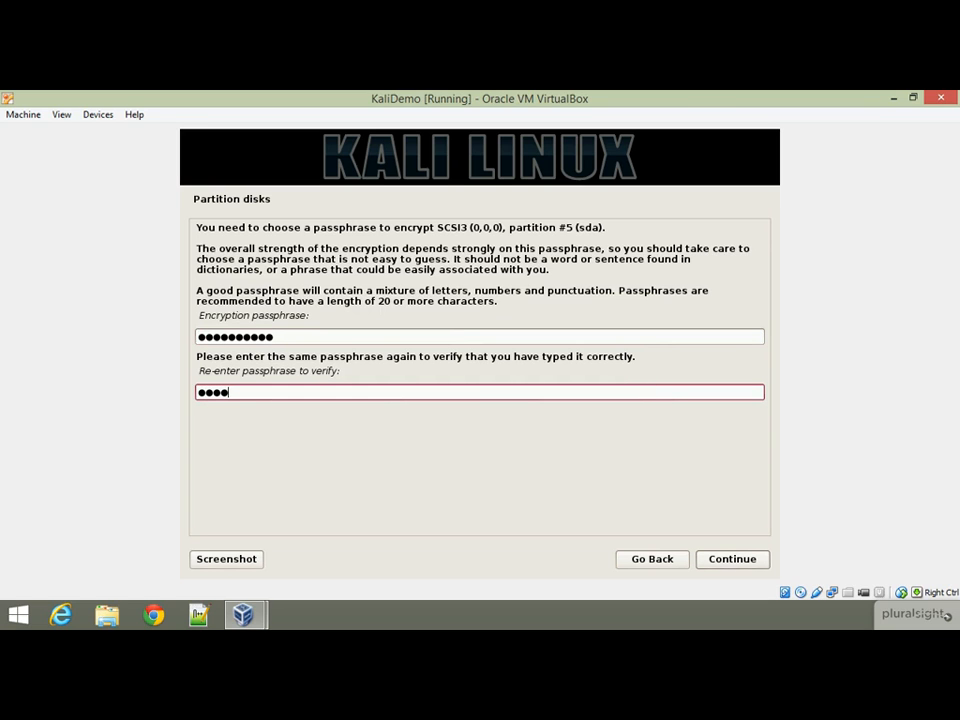
text(***)
click(746, 563)
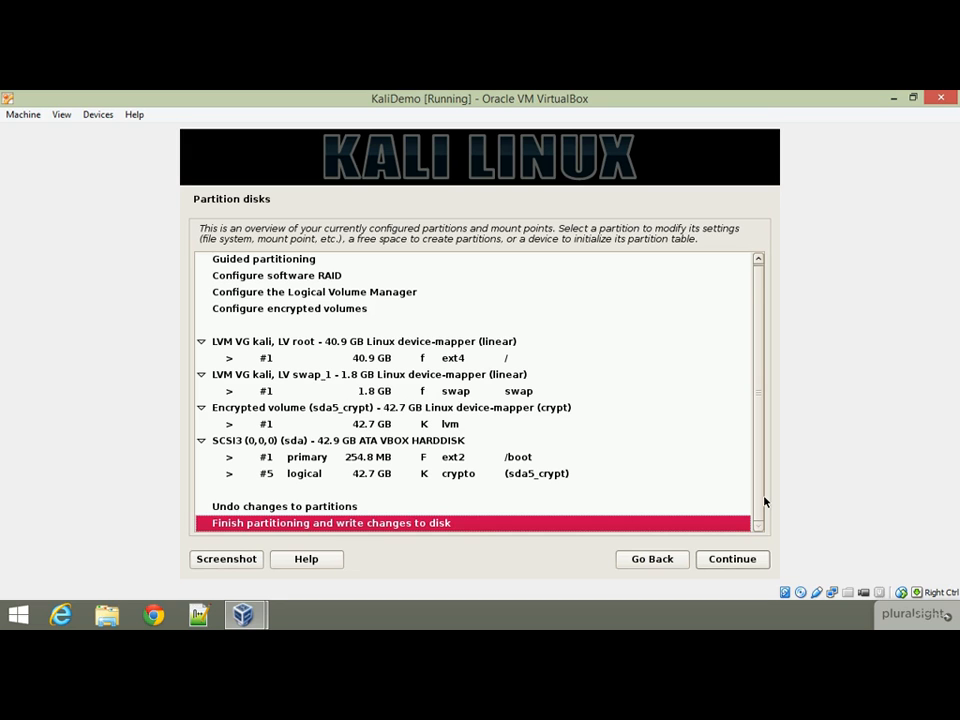
- Finish partitioning and approve writing the changes to disk
click(716, 566)
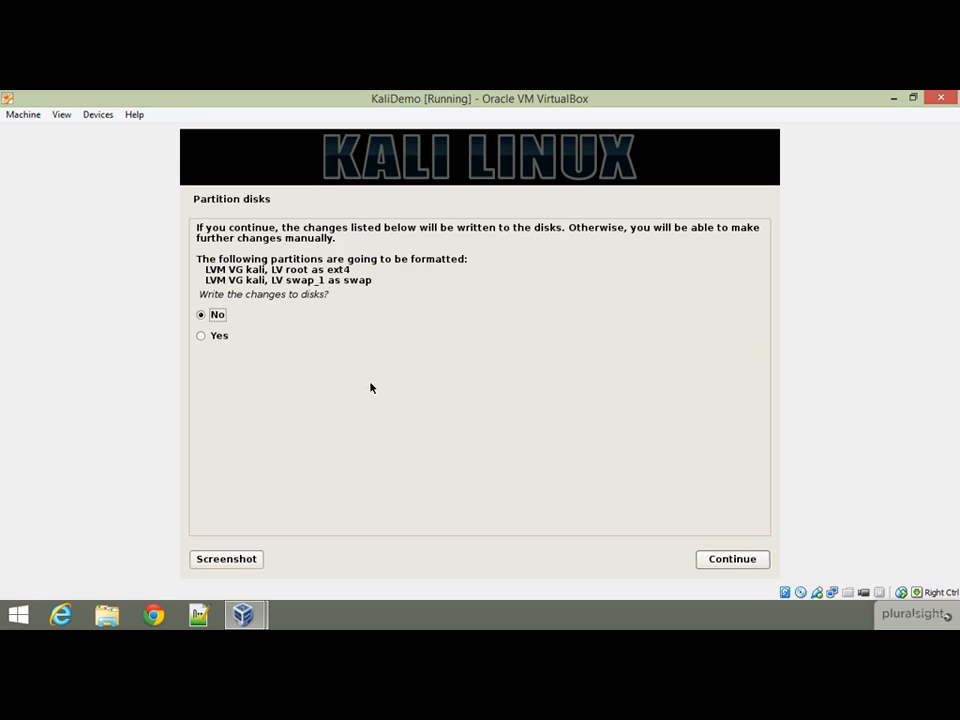
click(201, 337)
click(746, 560)
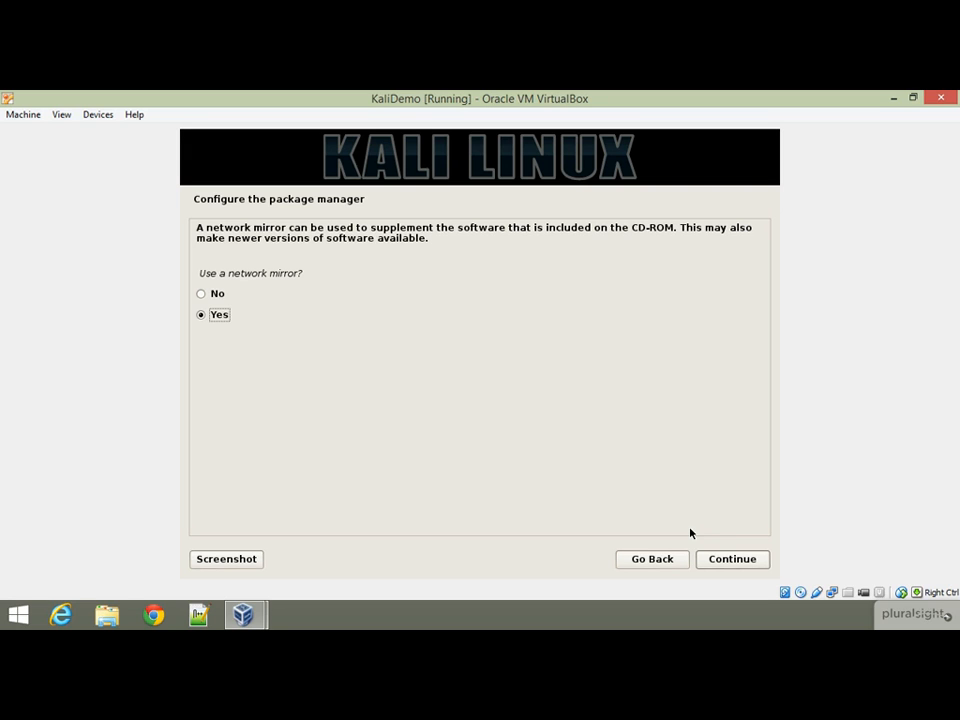
- Use a network mirror and leave the HTTP proxy blank
click(743, 557)
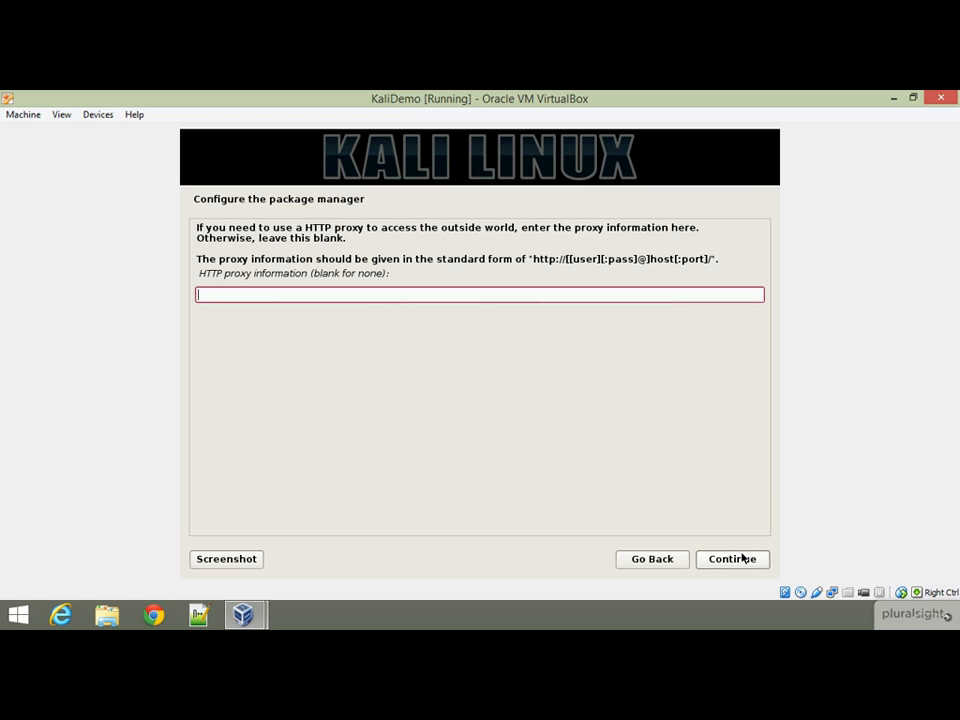
click(754, 559)
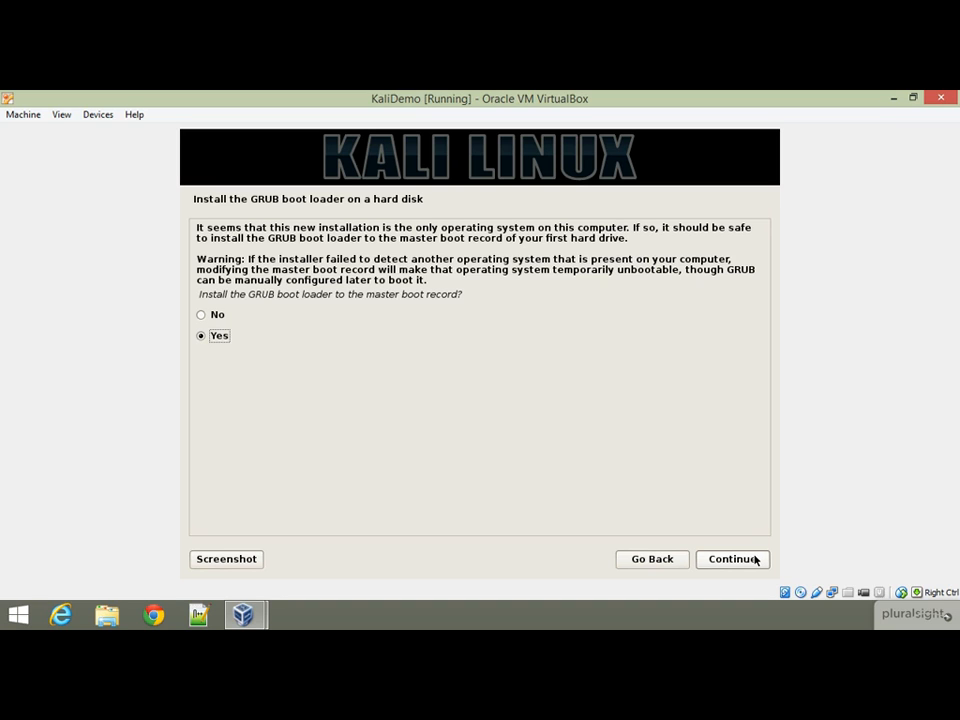
- Install the GRUB boot loader to the master boot record
click(734, 559)
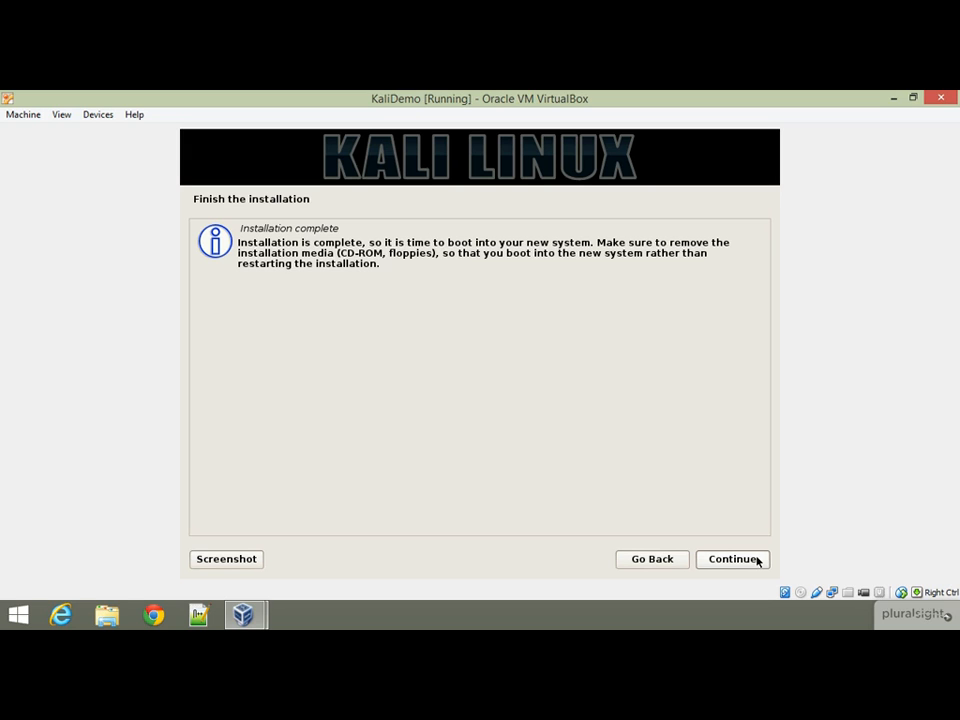
- Finish the installer, boot the default Kali GRUB entry, and enter the disk encryption passphrase
click(757, 561)
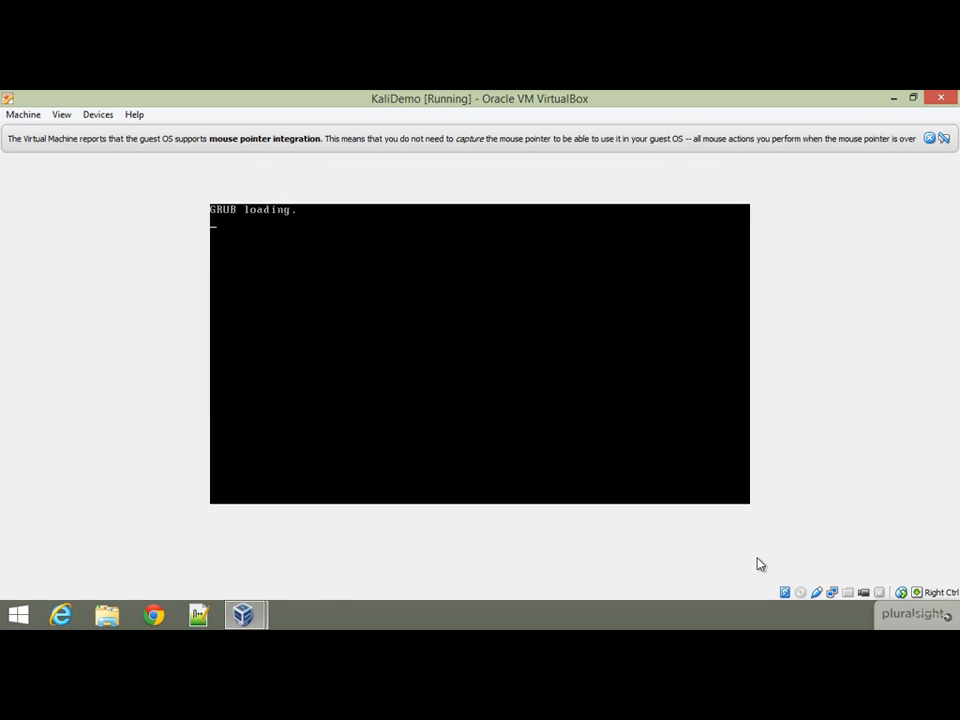
key(Return)
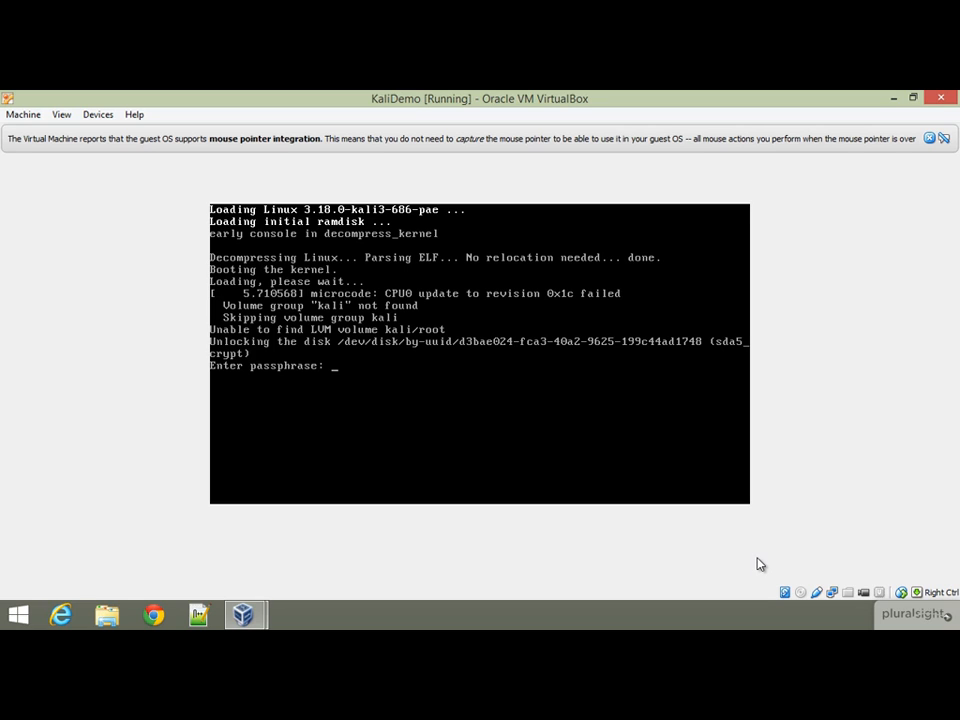
key(Return)
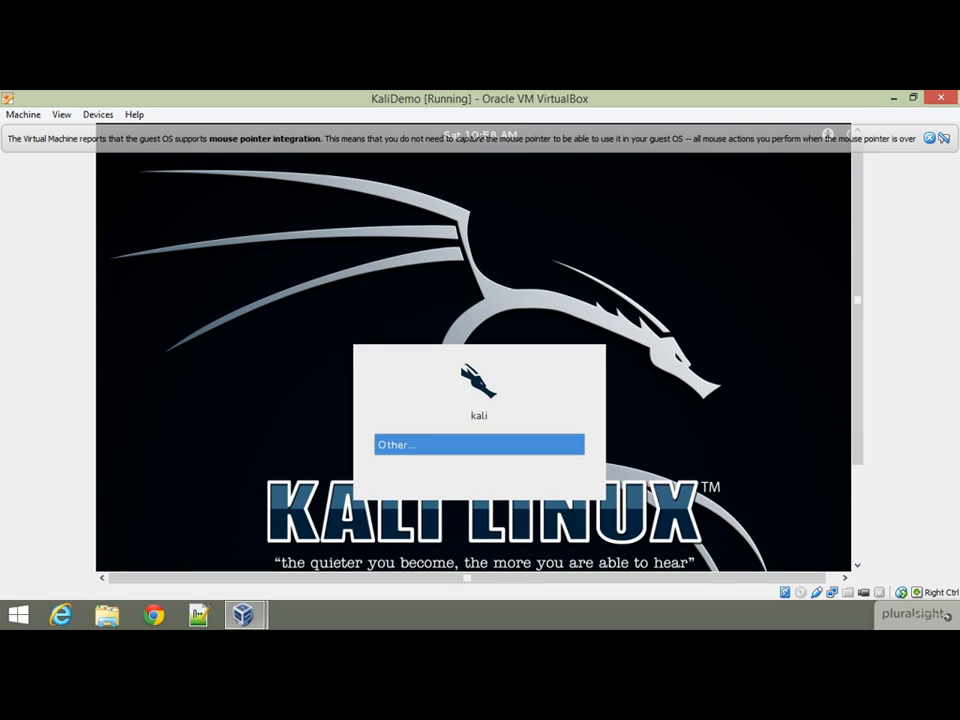
- Log in under Other... as user root with the root password
key(Return)
text(root)
key(Return)
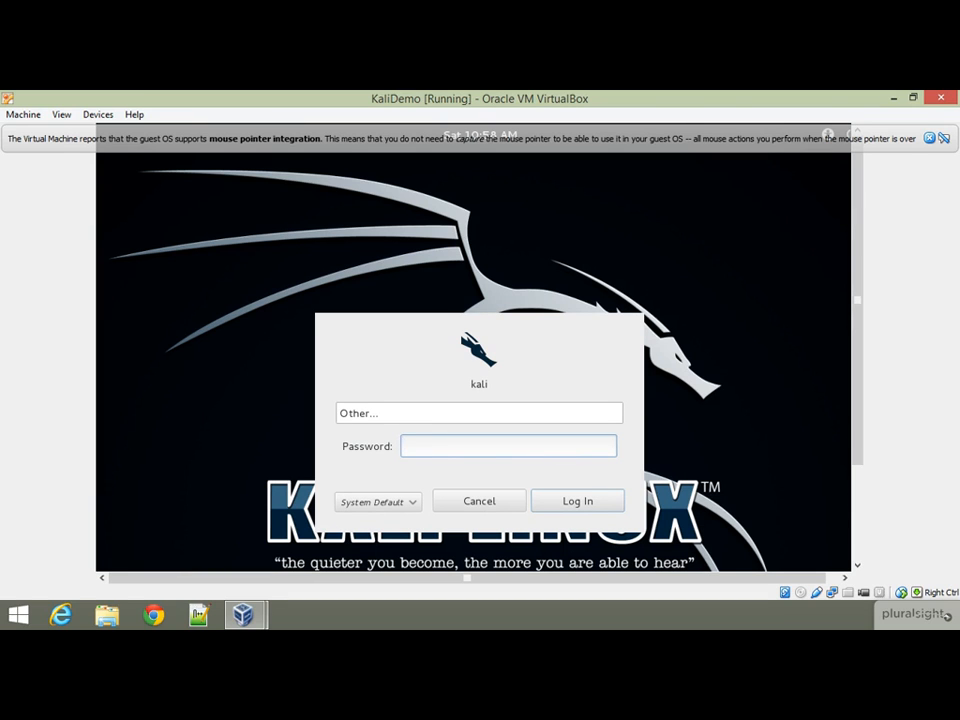
text(******)
key(Return)
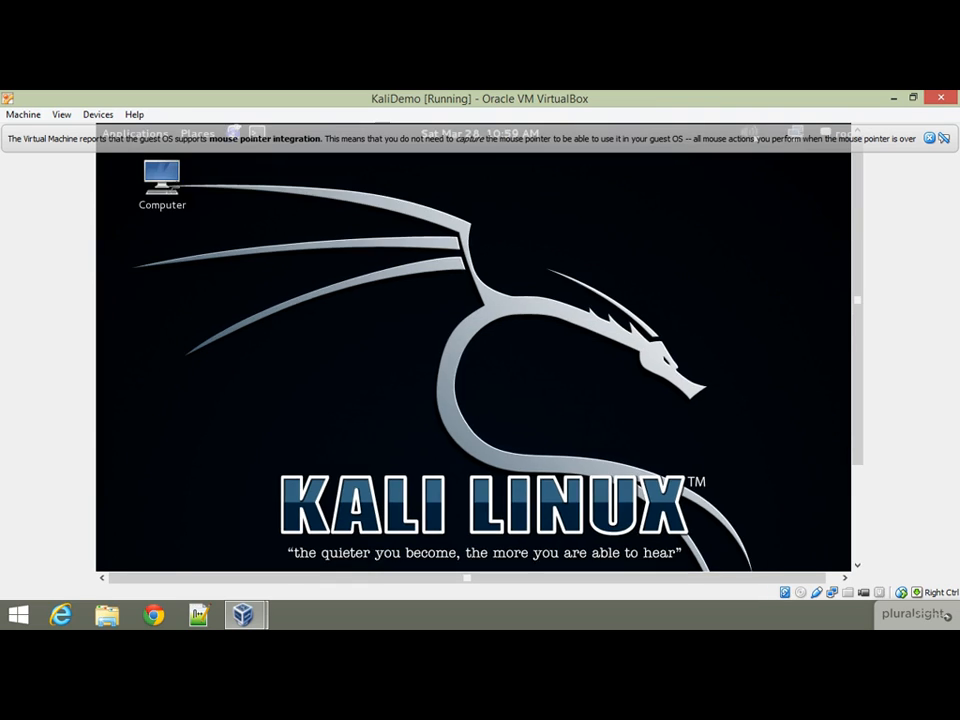
- Close the VirtualBox mouse pointer integration info bar above the Kali desktop
click(931, 139)
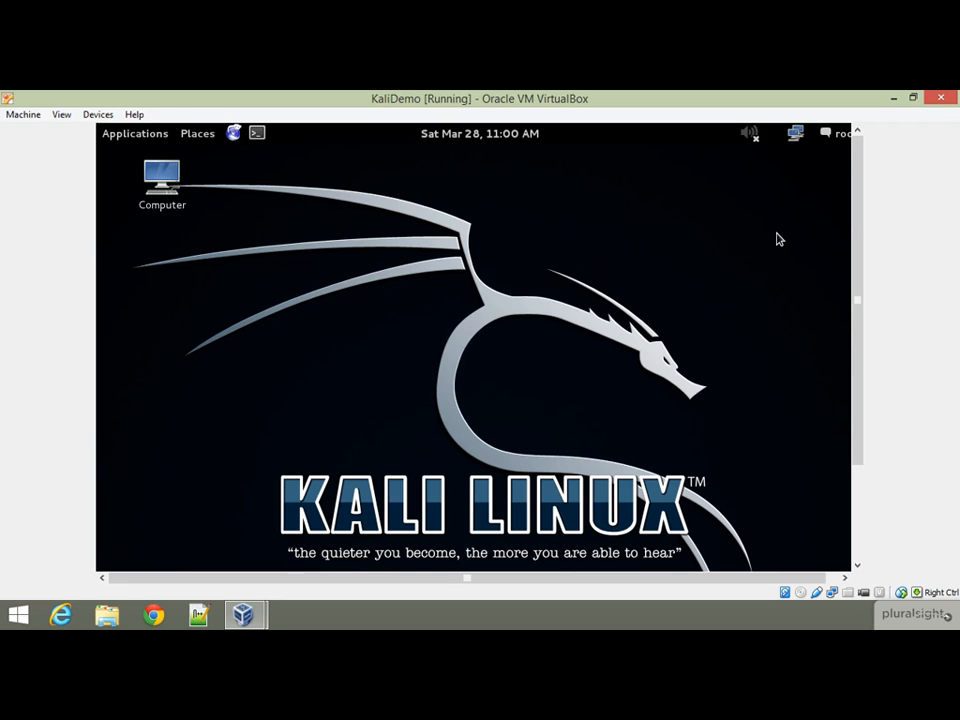
- Insert the Guest Additions CD image from the Devices menu, run its autorun, and dismiss the resulting error
click(114, 116)
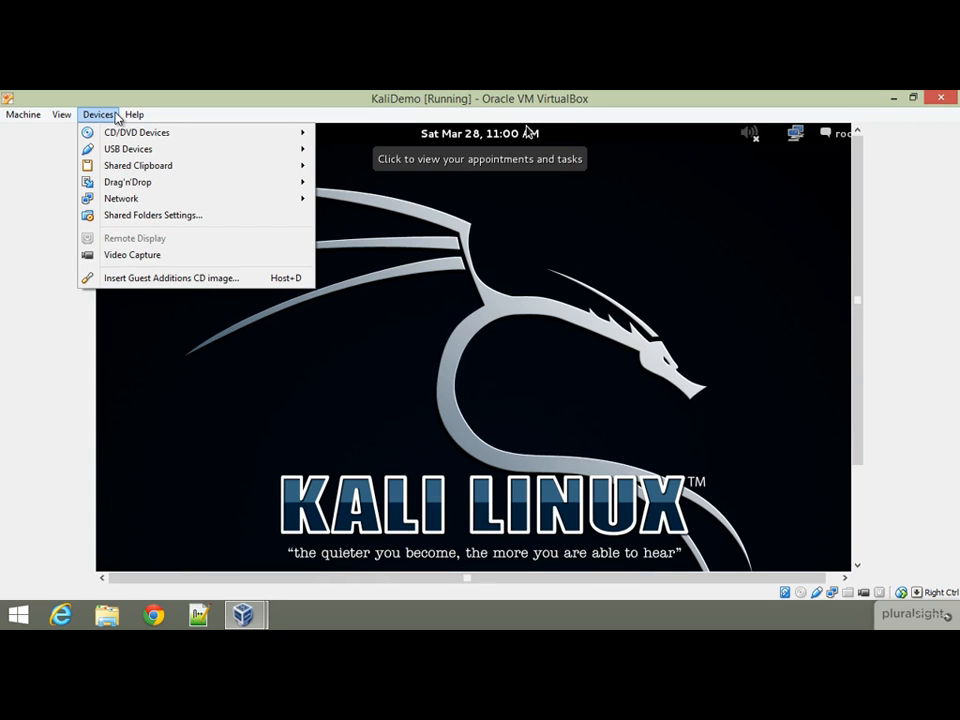
click(128, 279)
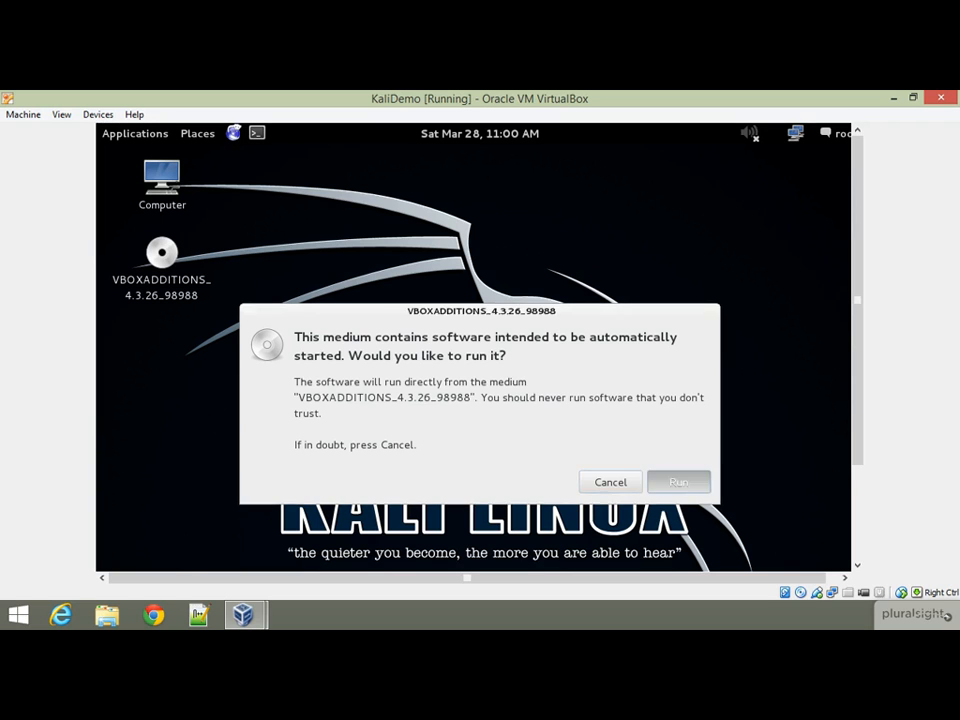
click(692, 486)
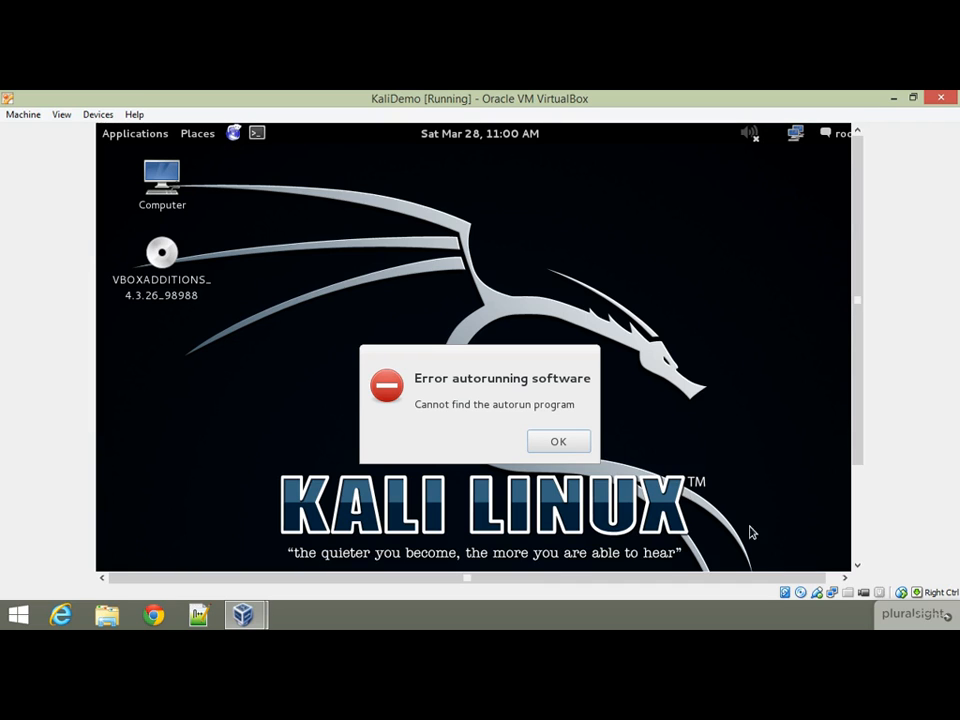
click(545, 443)
- Eject the VBOXADDITIONS disc from the Kali desktop via its right-click menu
click(172, 293)
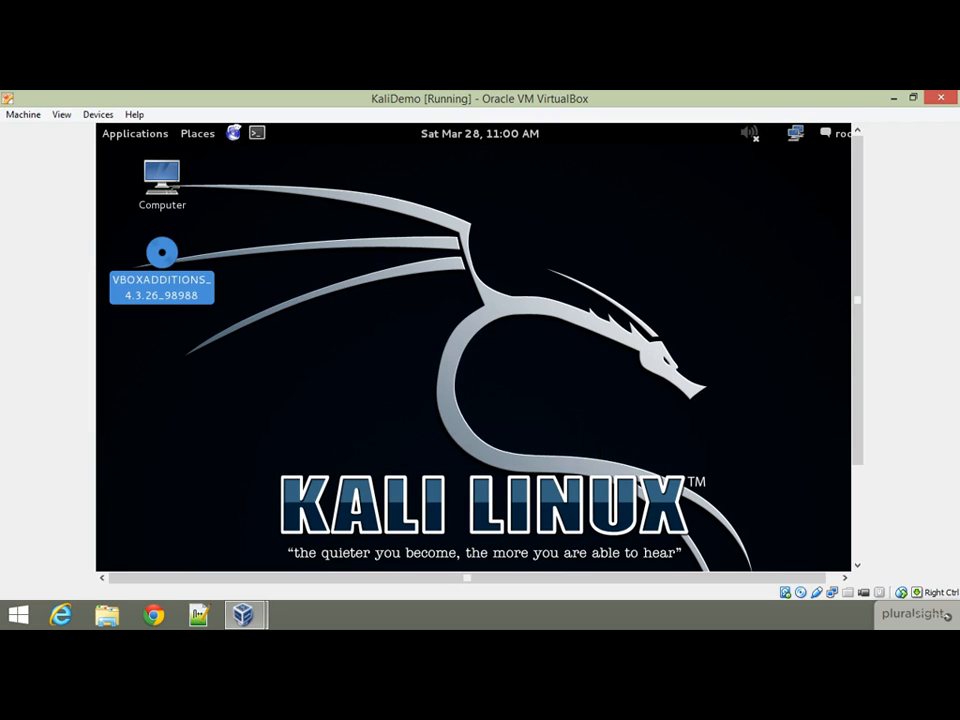
right_click(172, 263)
drag(857, 390, 843, 498)
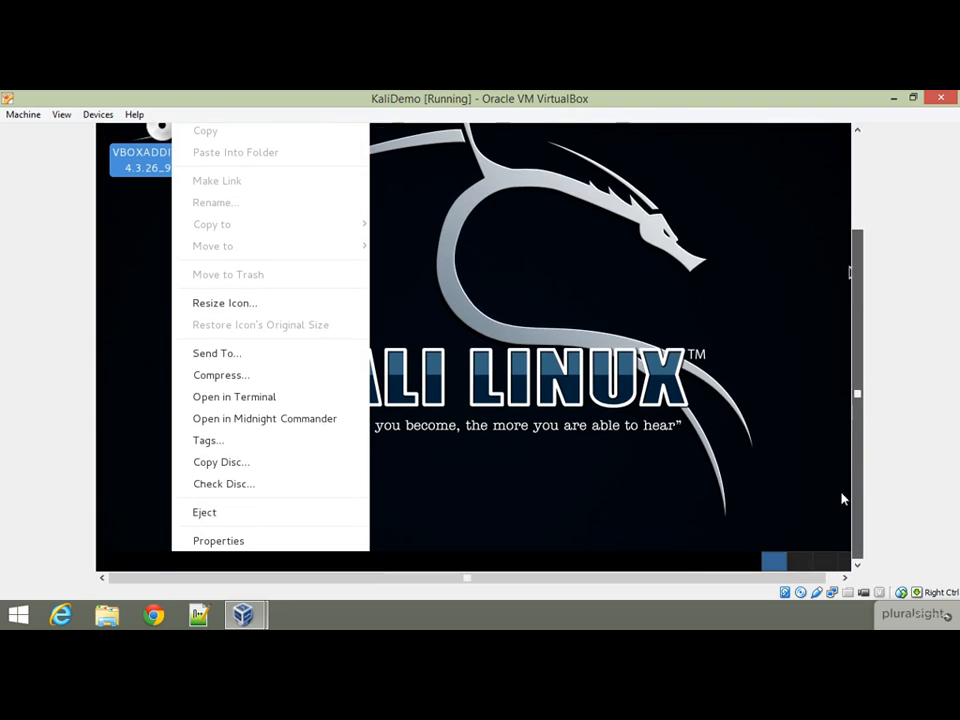
click(316, 517)
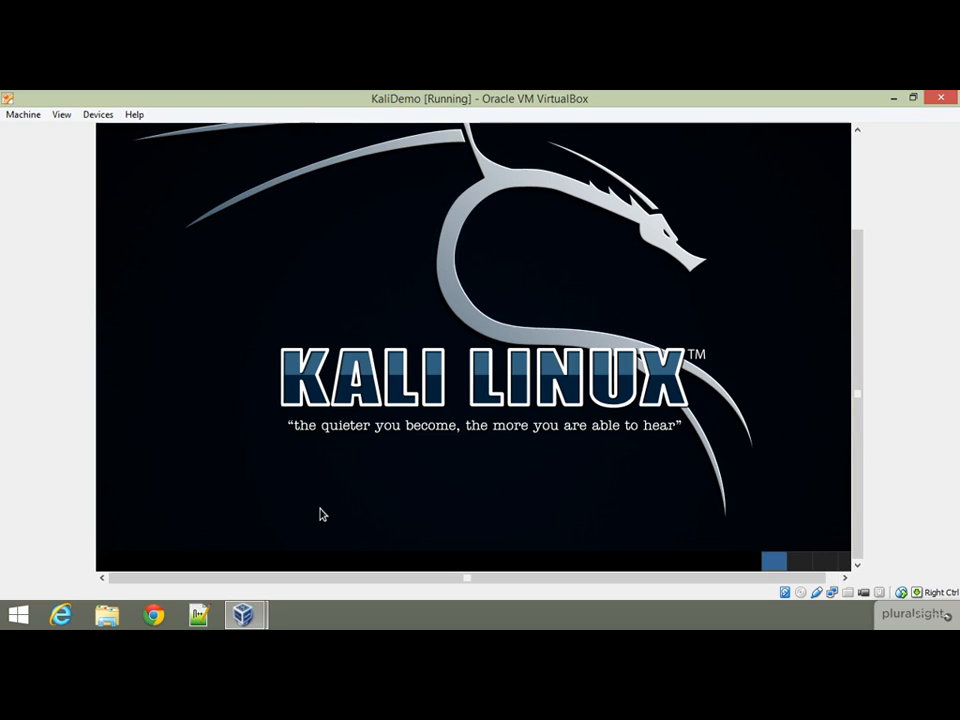
drag(855, 414, 834, 274)
- Open a root terminal from the Kali top panel and enter 'leafpad /etc/fstab' without running it
click(257, 132)
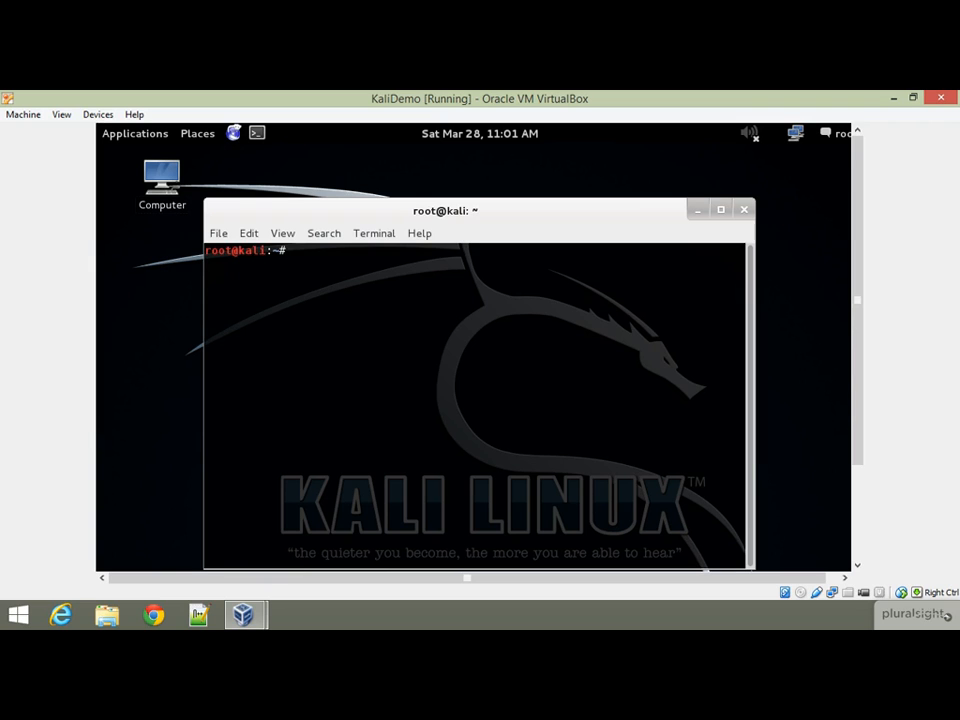
text(leafpad /etc/fstab)
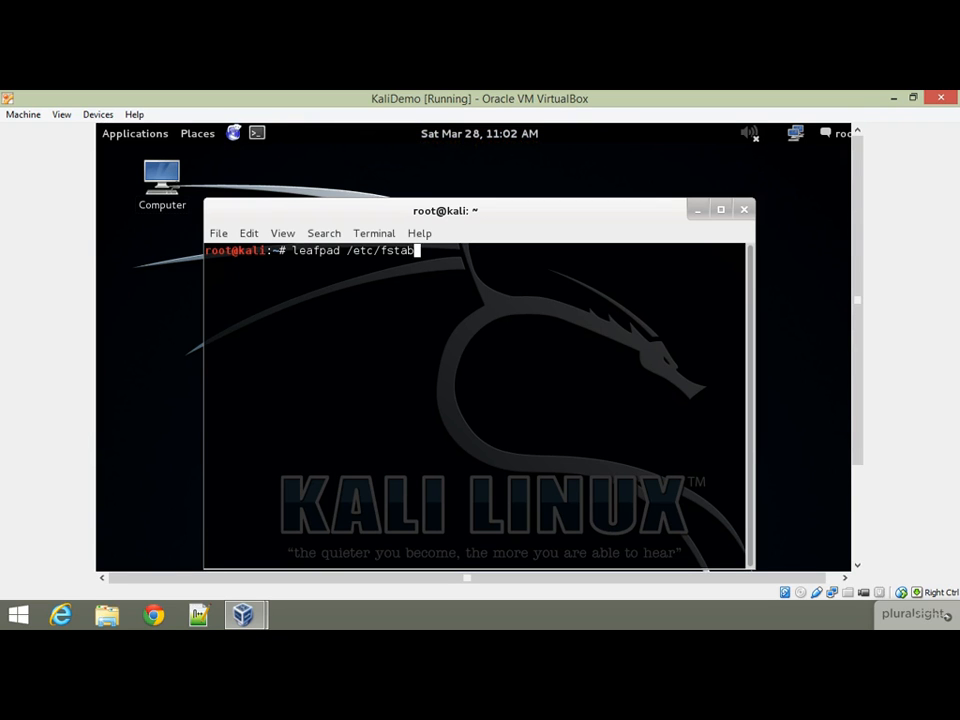
- Open /etc/fstab in leafpad, replace noauto with exec on the /dev/sr0 line, save, and close
key(Return)
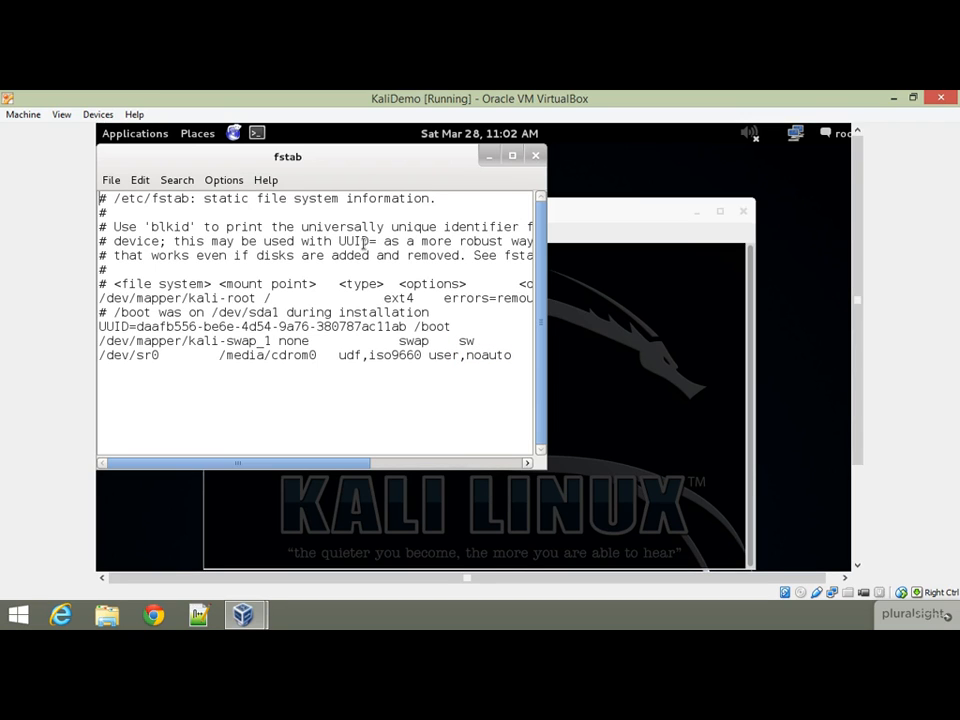
double_click(500, 355)
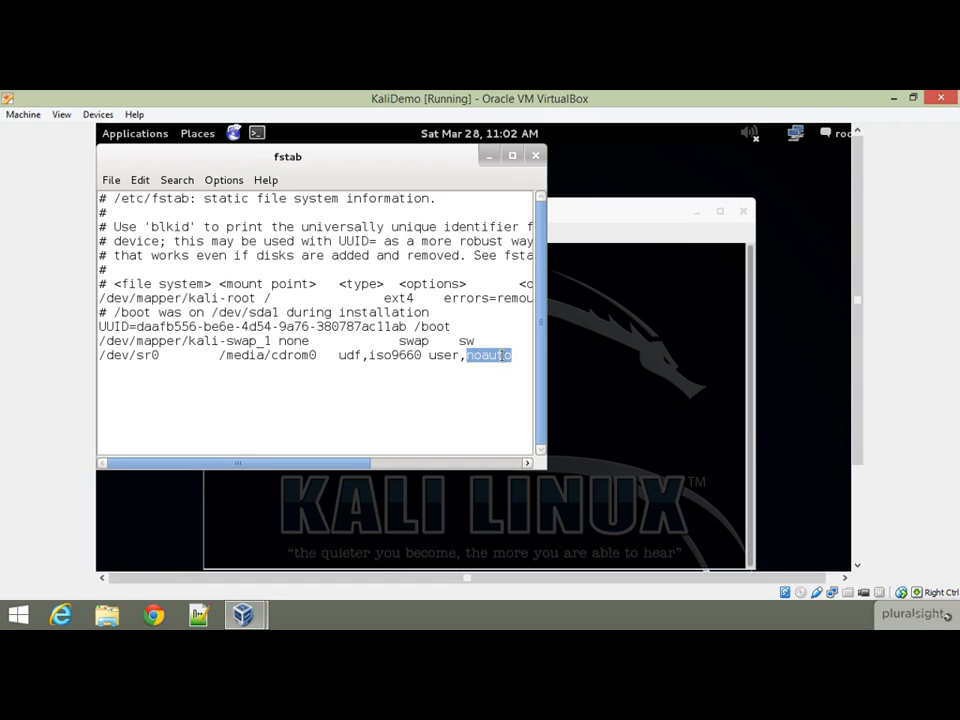
text(exec)
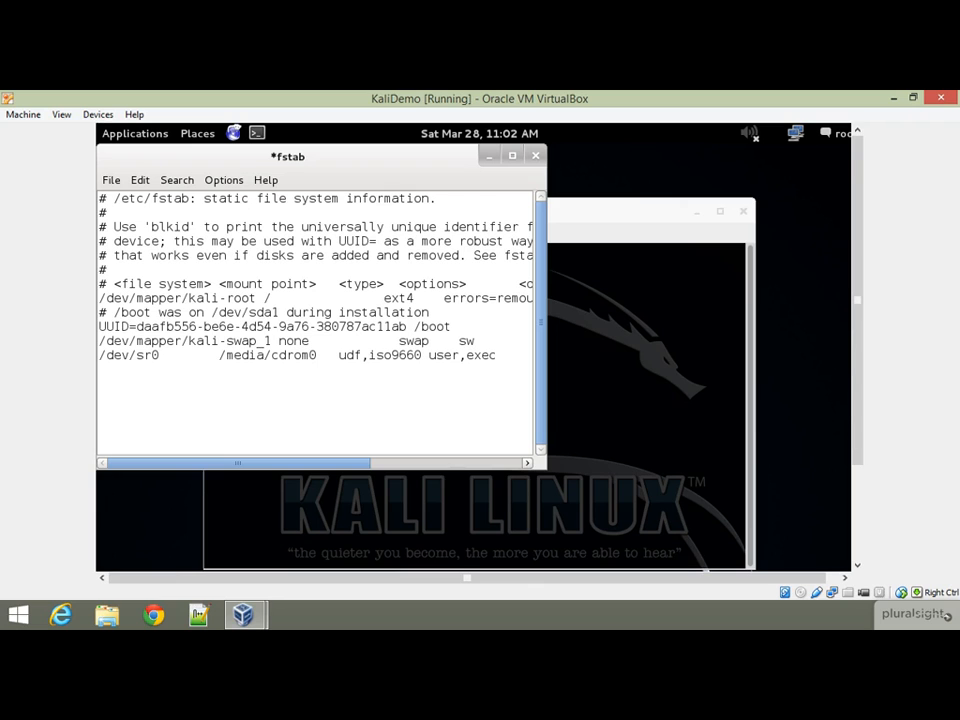
key(ctrl+s)
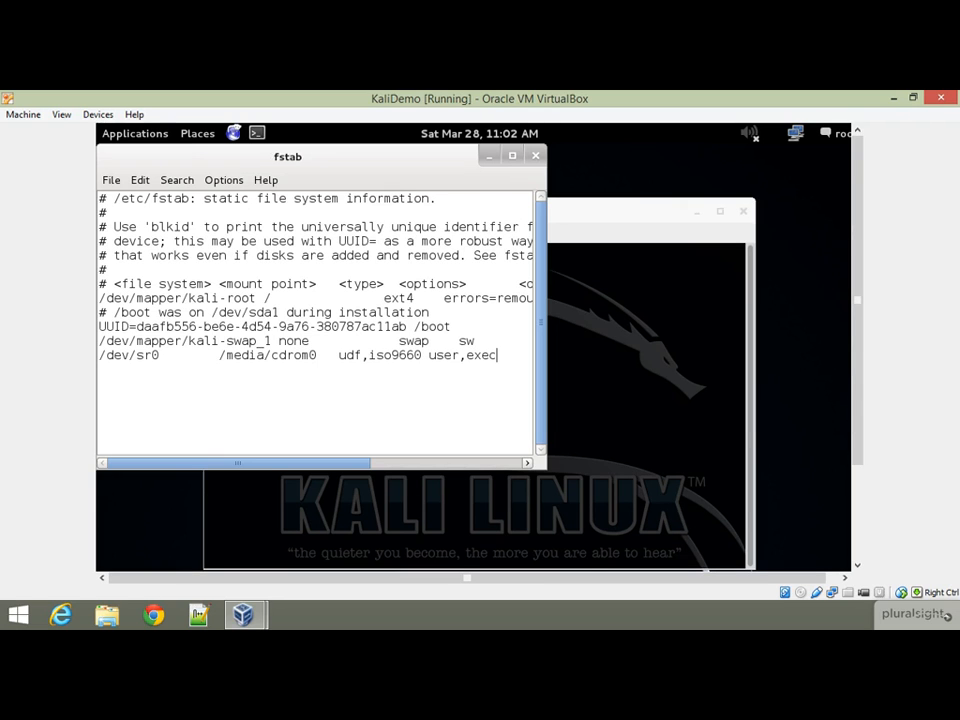
click(536, 157)
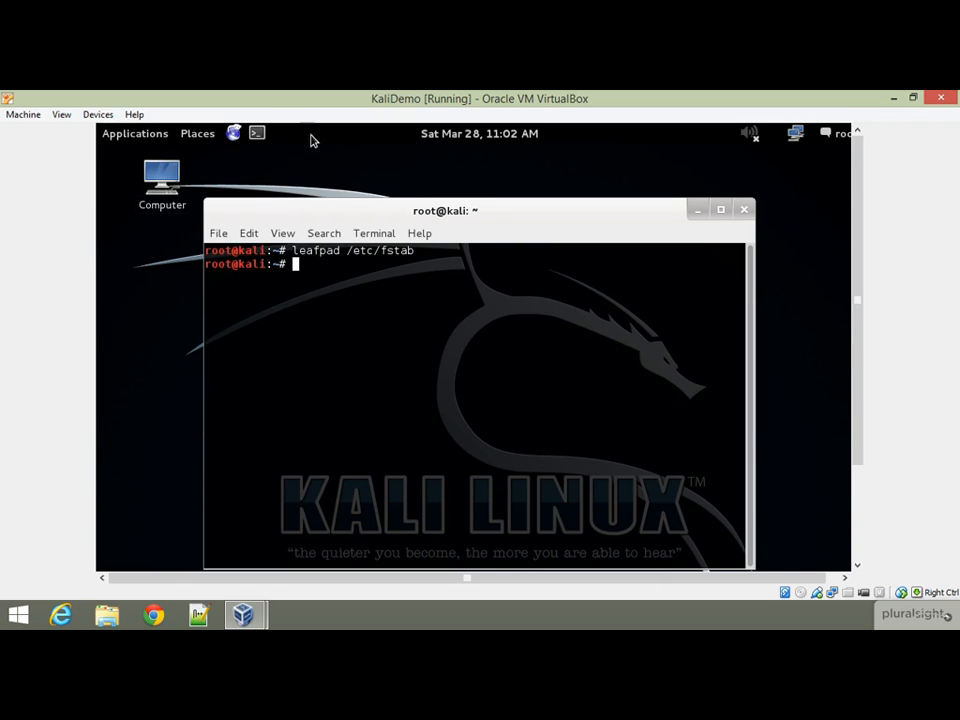
- Reinsert the Guest Additions CD image, minimize the terminal, and run the installer from its autorun prompt
click(98, 114)
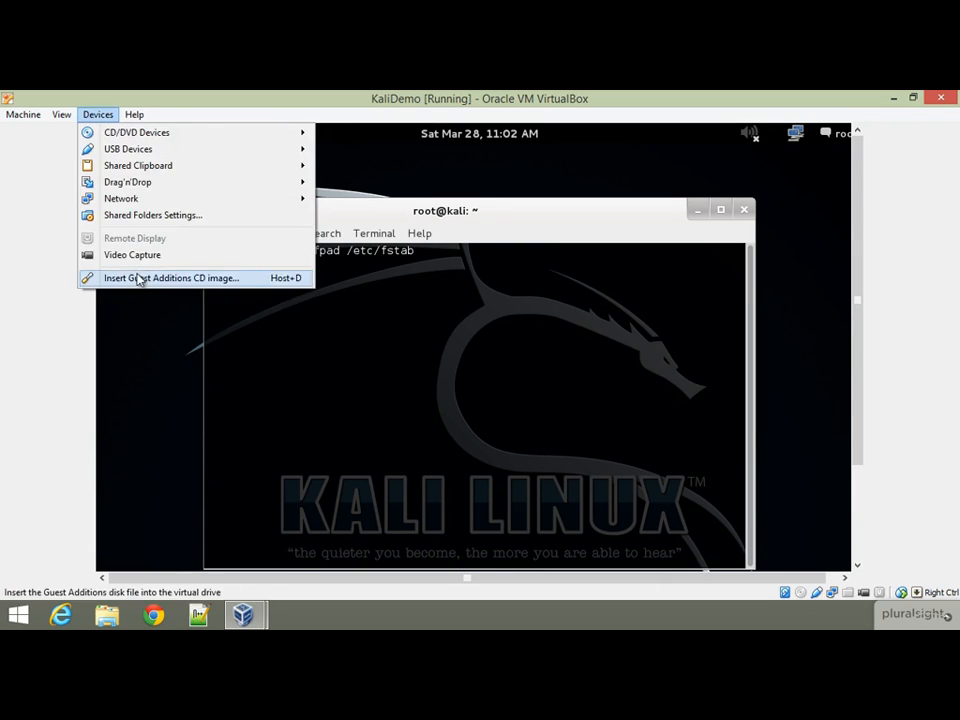
click(141, 277)
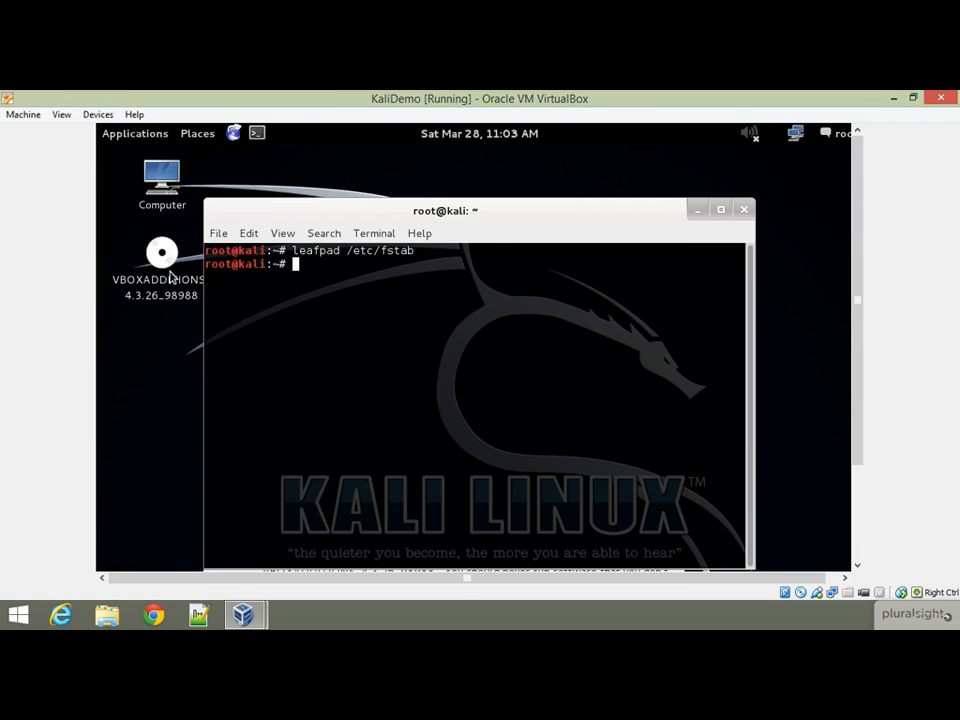
click(698, 210)
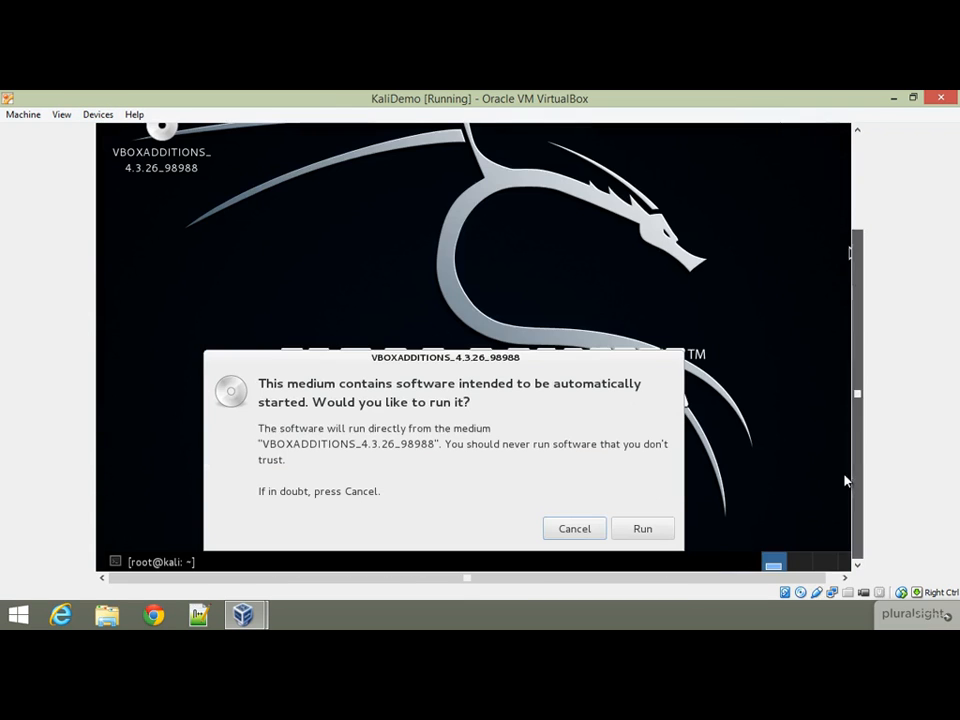
click(643, 527)
drag(853, 411, 852, 353)
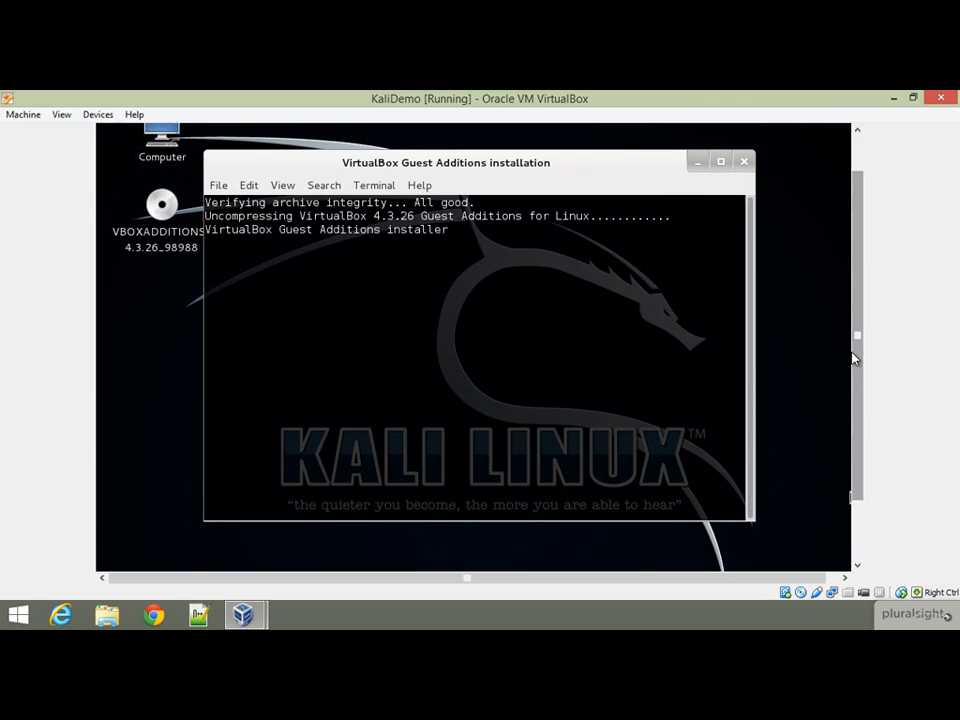